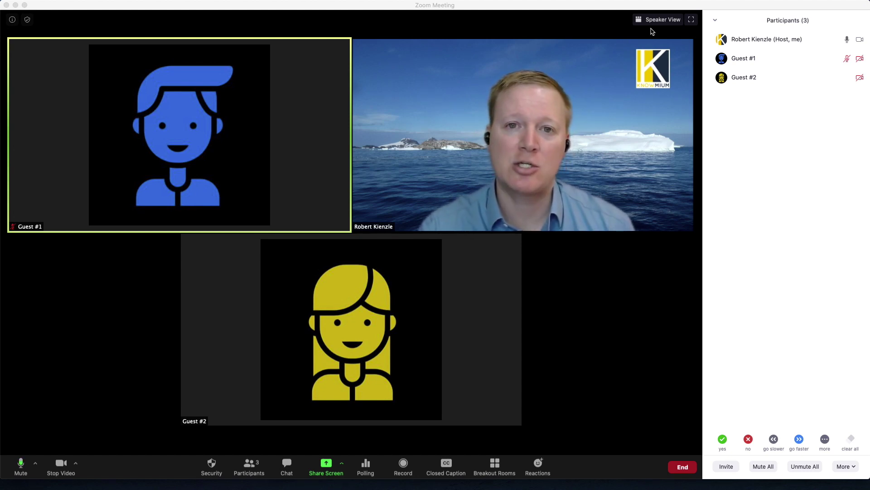
# Switch to speaker view and hide the host's own video from the thumbnails.
pyautogui.click(649, 23)
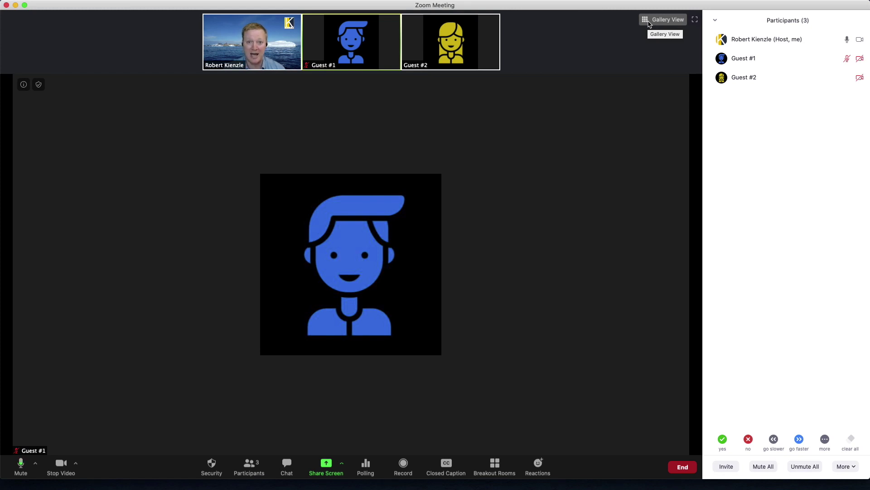
pyautogui.click(295, 23)
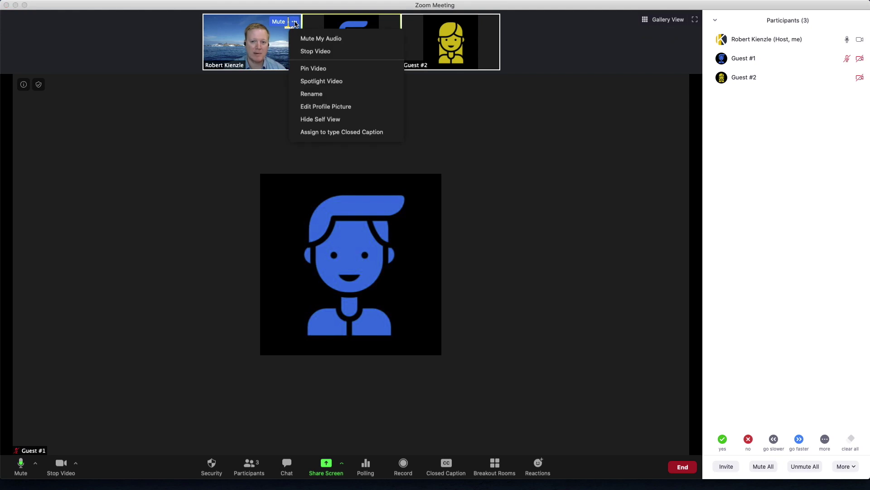
pyautogui.click(321, 119)
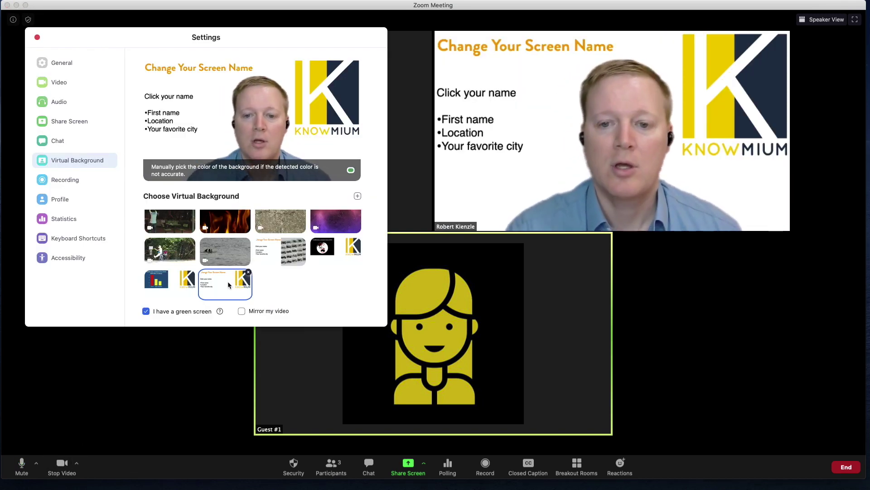
# Choose the 'Change Your Screen Name' slide as the host's virtual background.
pyautogui.click(348, 249)
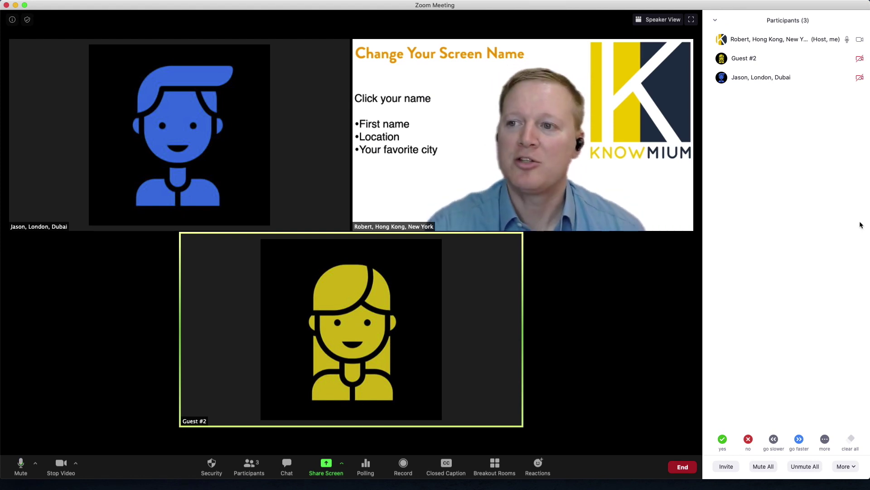
# Rename Guest #2 to a first name followed by 'LA, Mexico City'.
pyautogui.moveTo(866, 67)
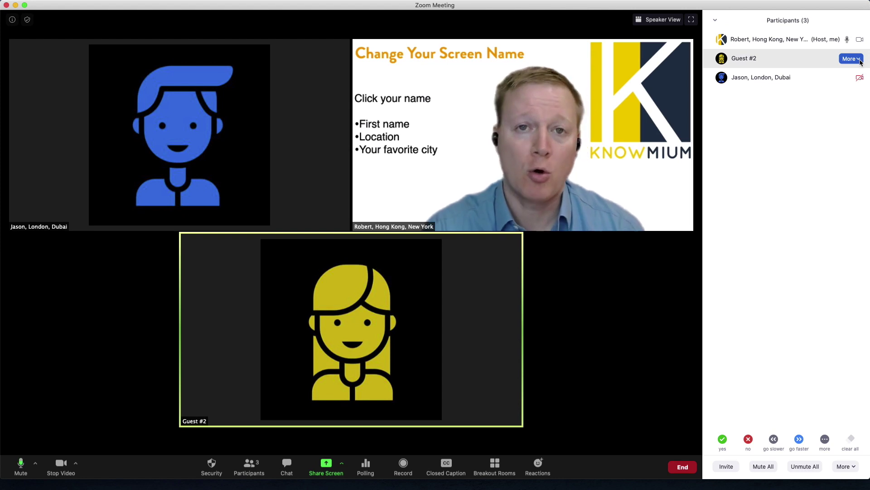
pyautogui.click(861, 62)
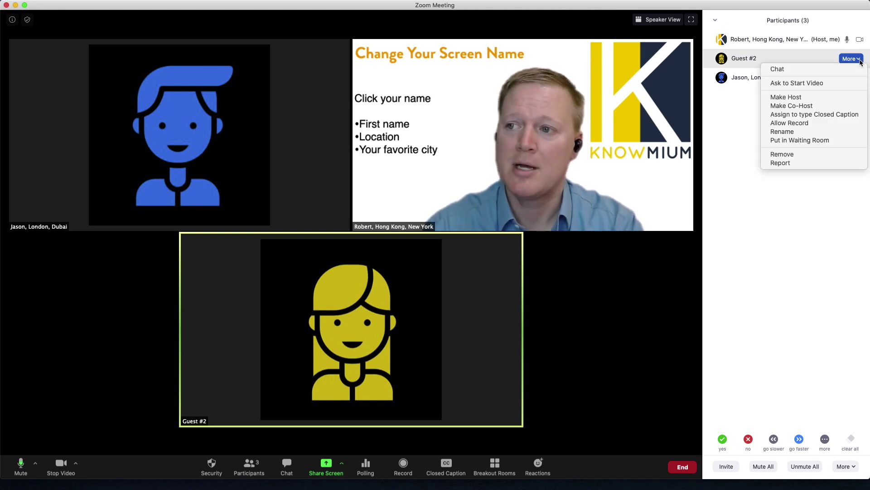
pyautogui.click(822, 131)
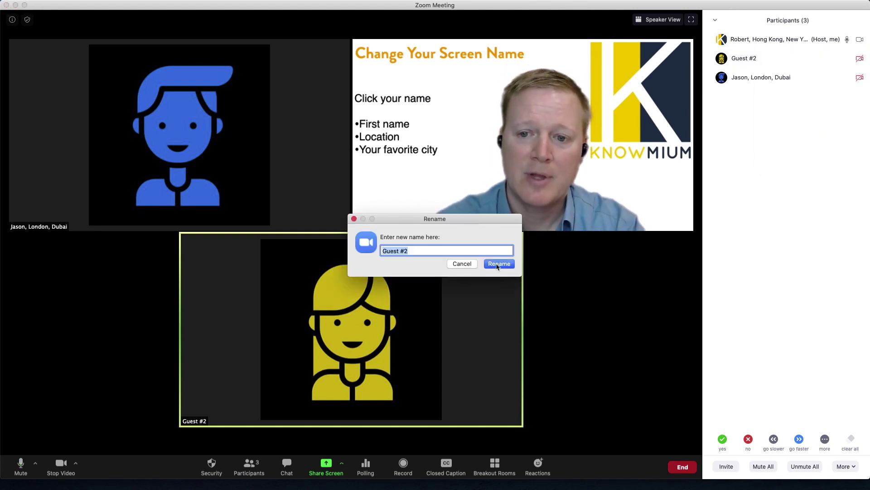
pyautogui.write('Betty, LA, Mex')
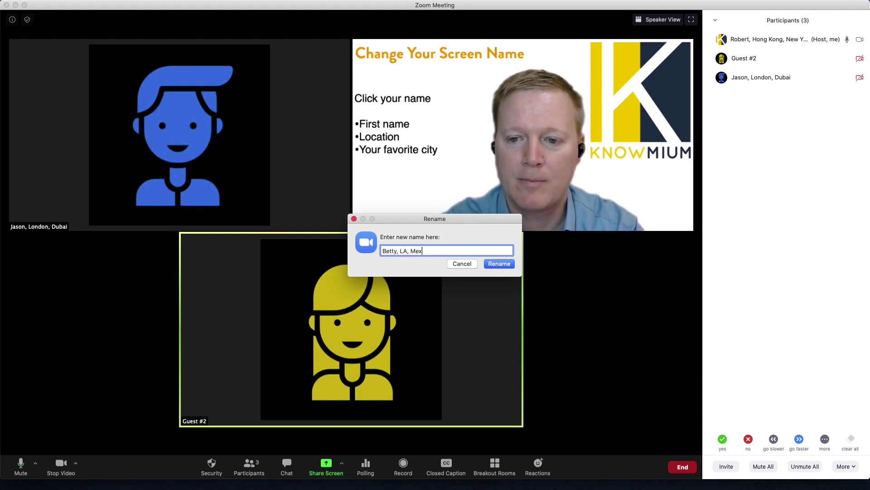
pyautogui.write('ico City')
pyautogui.press('Return')
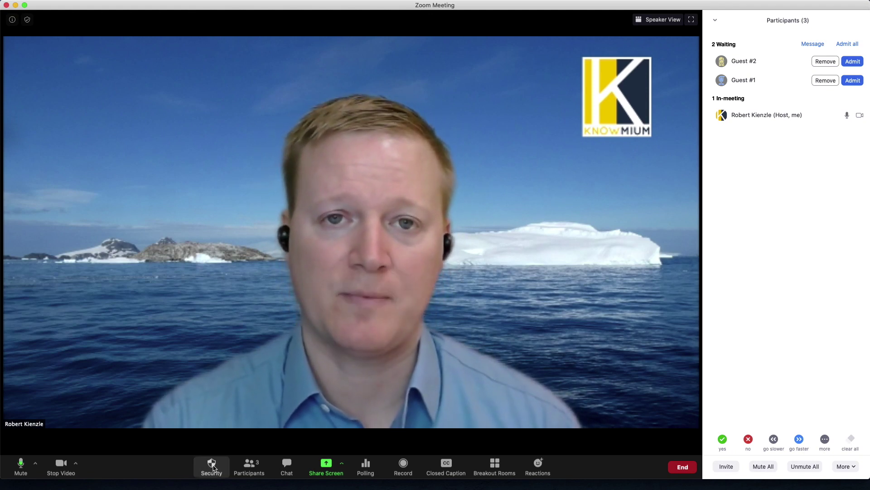
# Review the Security options, then send 'Wait 5 min please' to everyone in the waiting room.
pyautogui.click(212, 465)
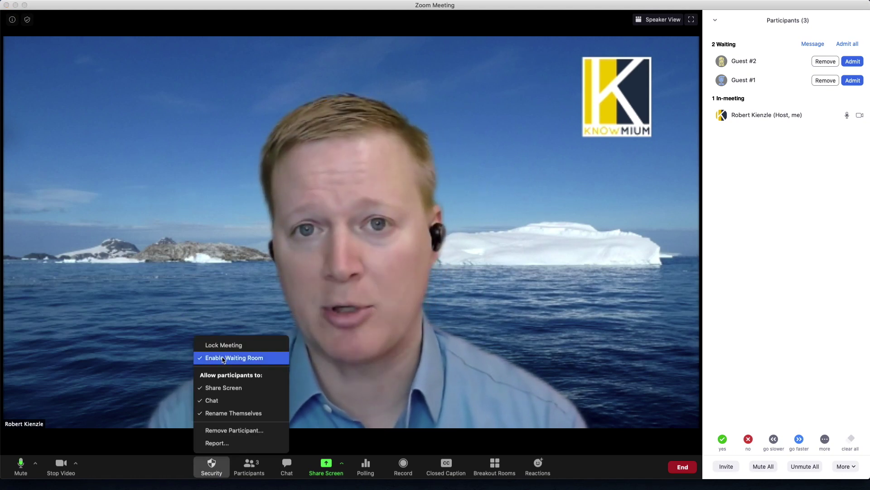
pyautogui.click(172, 448)
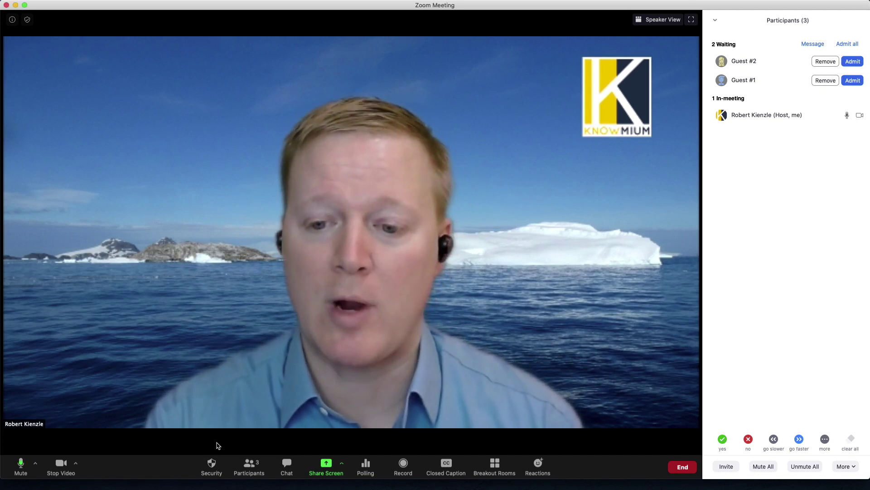
pyautogui.click(288, 470)
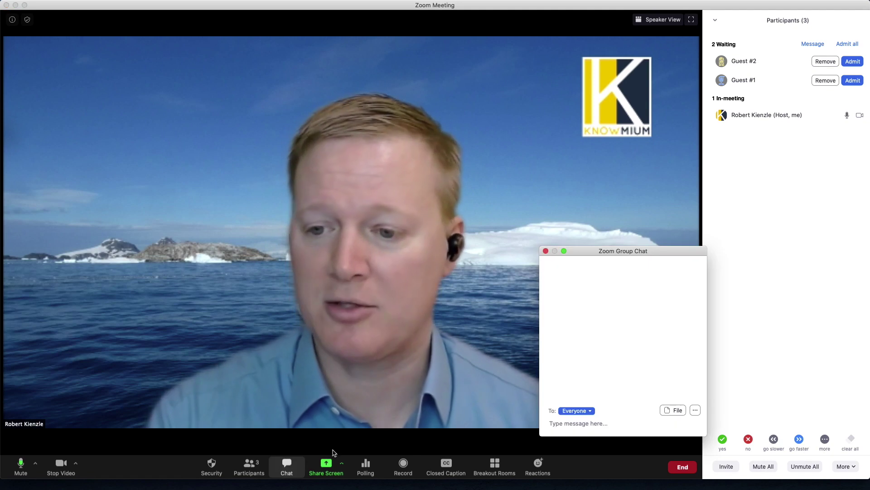
pyautogui.click(587, 412)
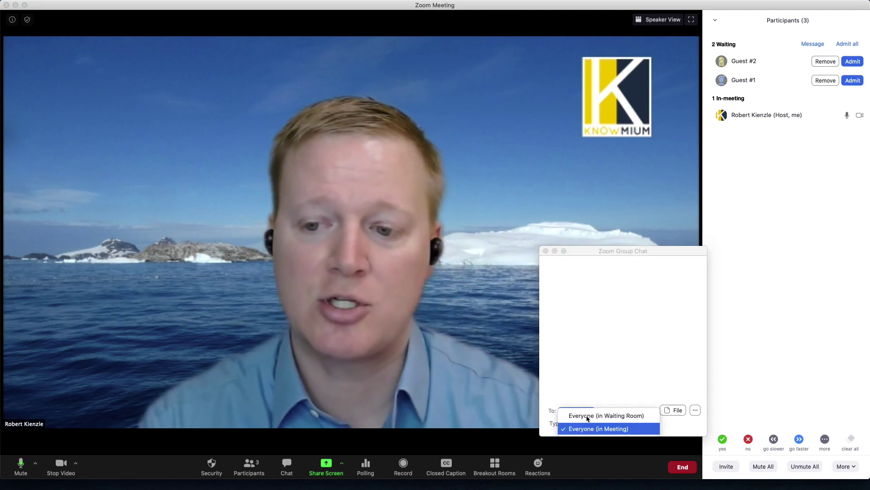
pyautogui.click(587, 415)
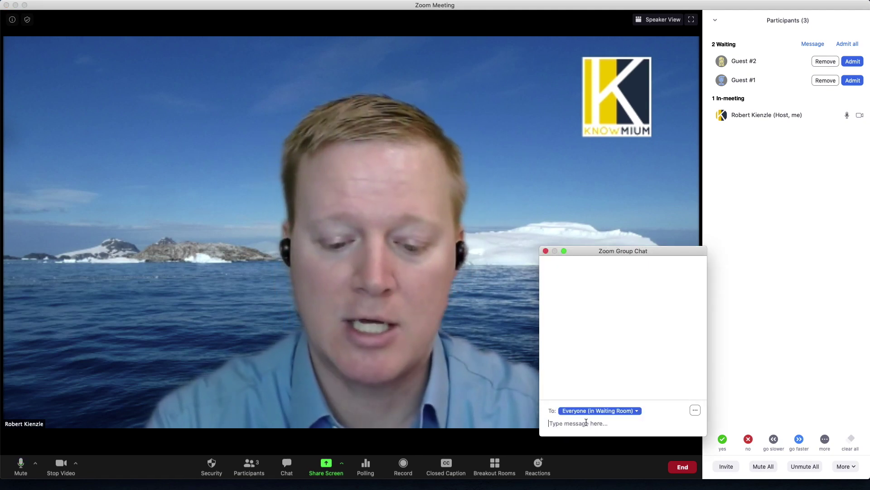
pyautogui.write('Wait ')
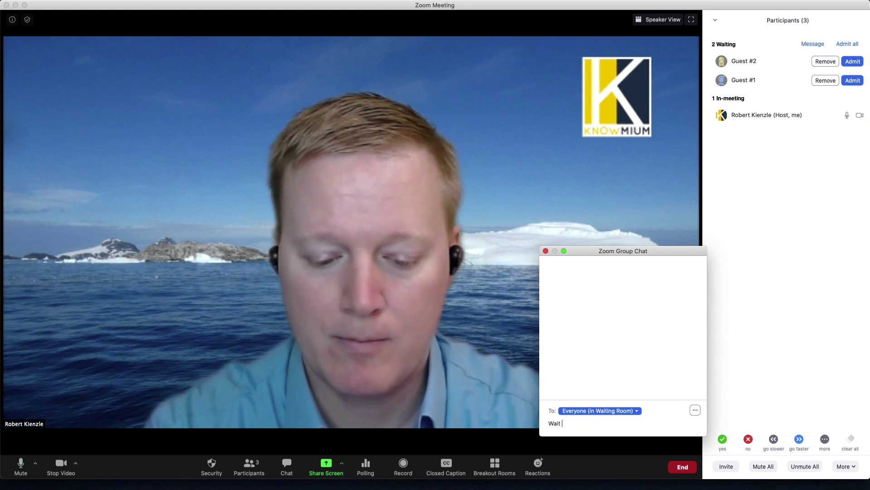
pyautogui.write('5 min please')
pyautogui.press('Return')
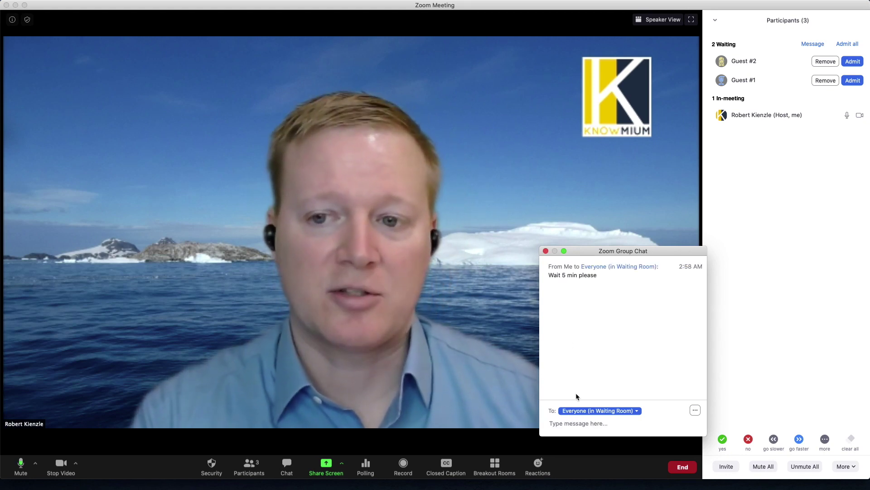
# Close the chat and admit Guest #2 and Guest #1 from the waiting room.
pyautogui.click(546, 251)
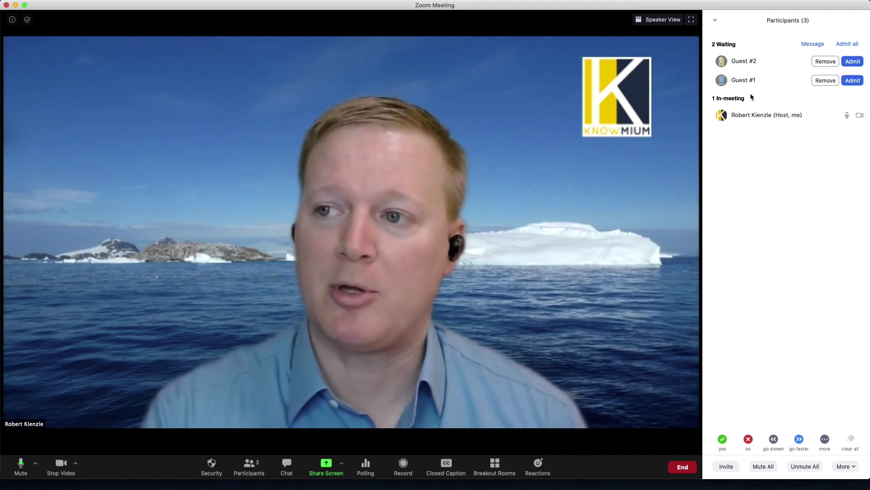
pyautogui.click(853, 61)
pyautogui.click(853, 80)
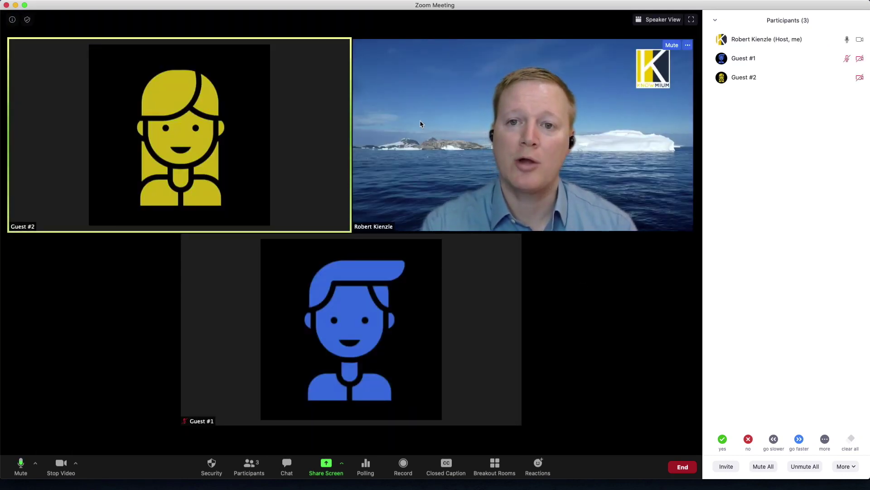
# Put Guest #2 back in the waiting room from the video tile's options.
pyautogui.moveTo(338, 53)
pyautogui.click(344, 46)
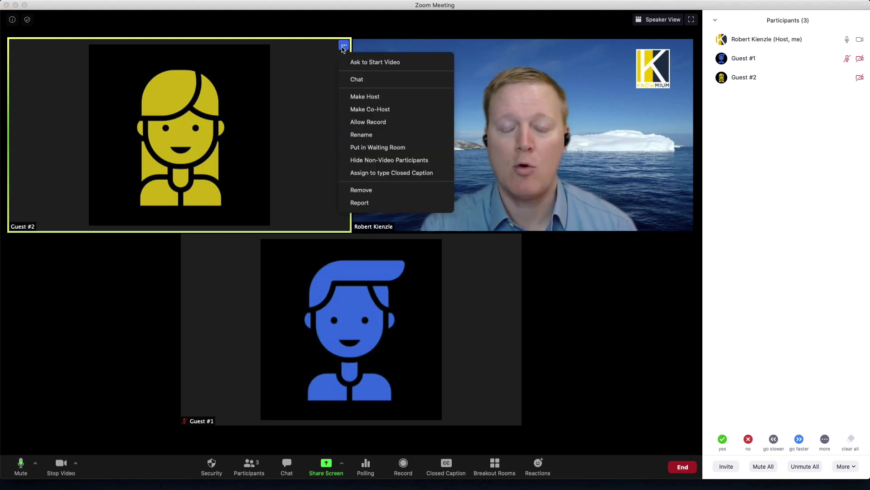
pyautogui.click(364, 147)
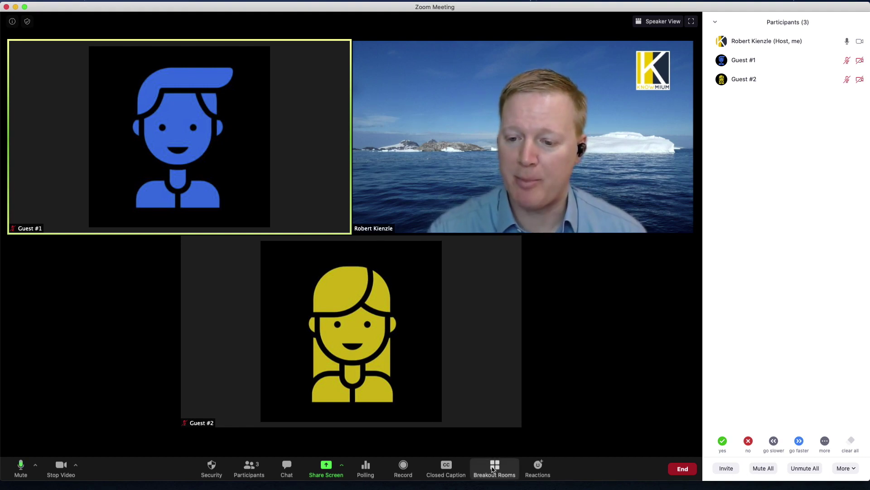
# Create 2 breakout rooms with participants assigned automatically.
pyautogui.click(493, 470)
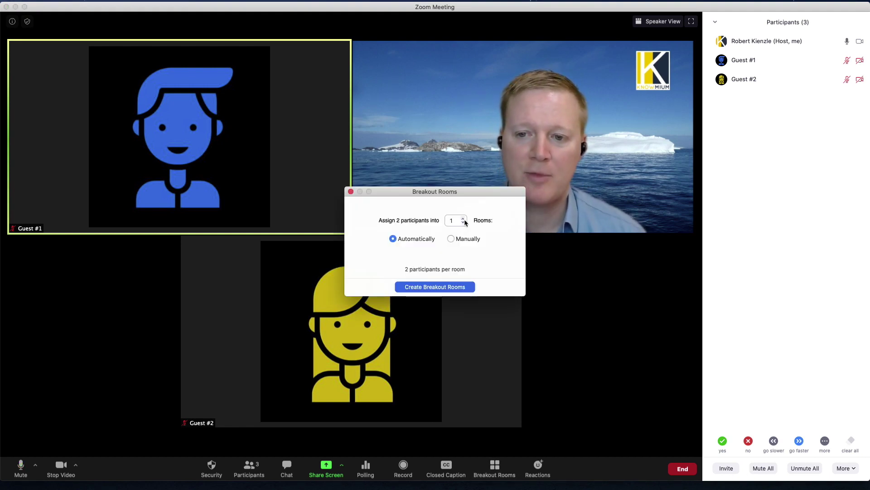
pyautogui.click(463, 219)
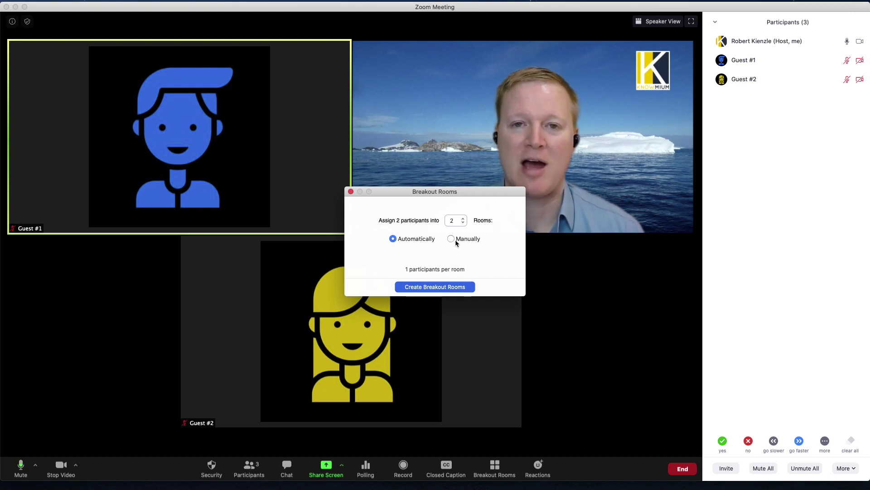
pyautogui.click(435, 286)
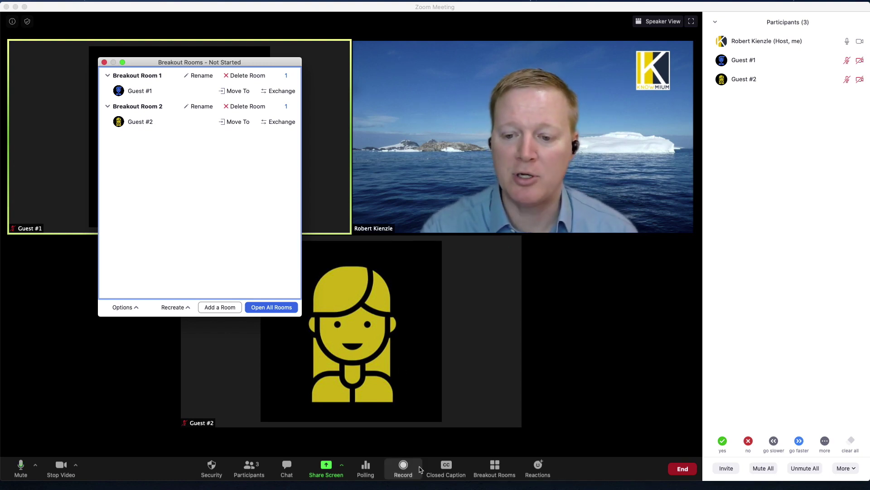
# Move the chat window to the lower right and send 'Instructions here' to everyone.
pyautogui.click(286, 466)
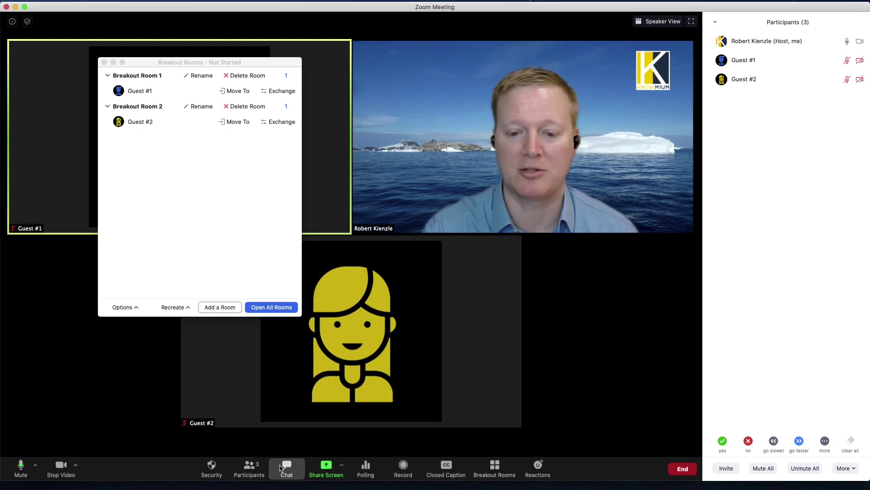
pyautogui.moveTo(398, 84); pyautogui.dragTo(543, 263)
pyautogui.click(558, 431)
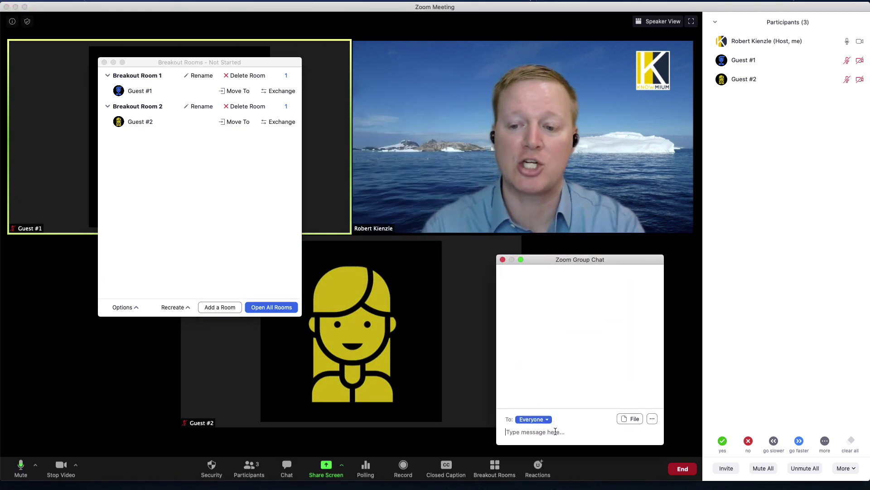
pyautogui.write('Instruction')
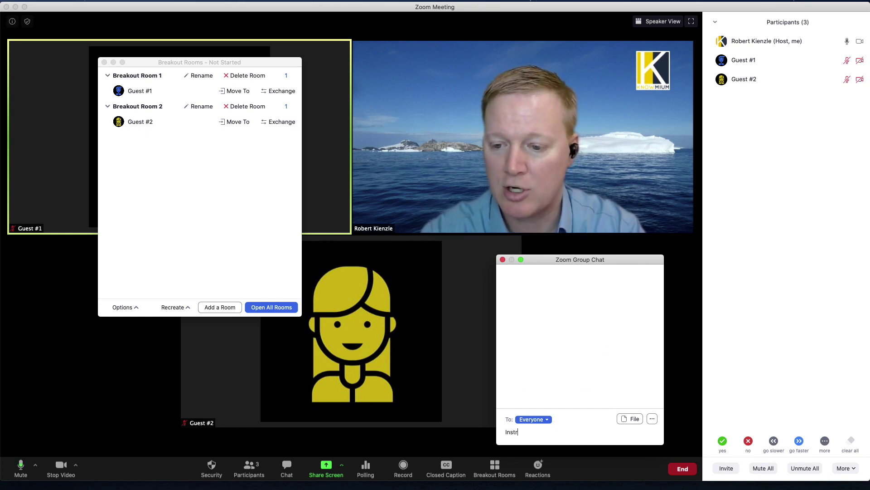
pyautogui.write('s here')
pyautogui.press('Return')
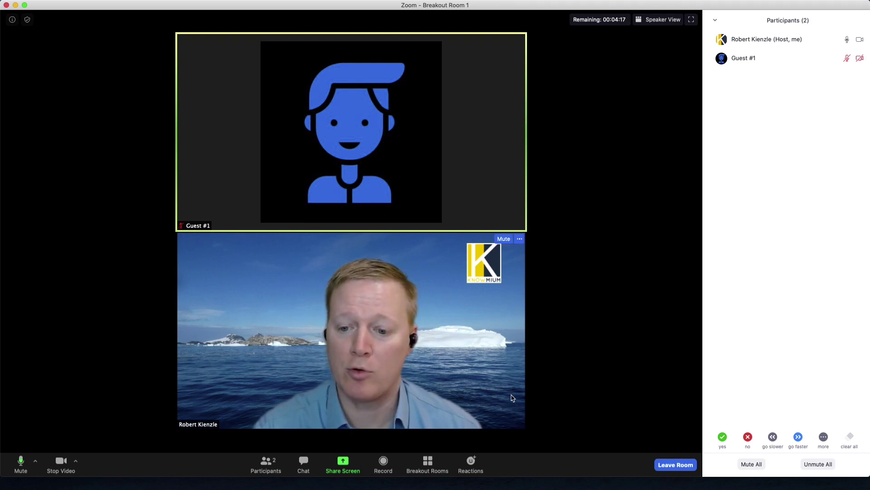
# Show the breakout rooms overview and move it to the right side of the screen.
pyautogui.click(433, 461)
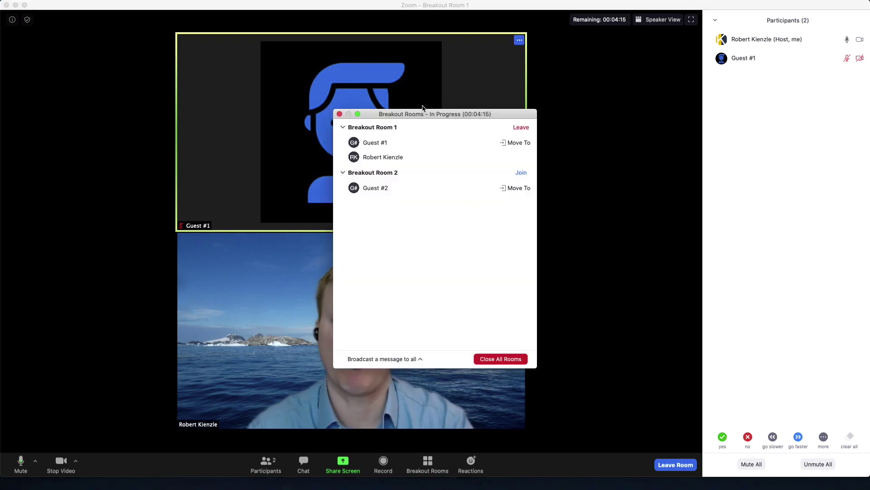
pyautogui.moveTo(424, 116); pyautogui.dragTo(616, 95)
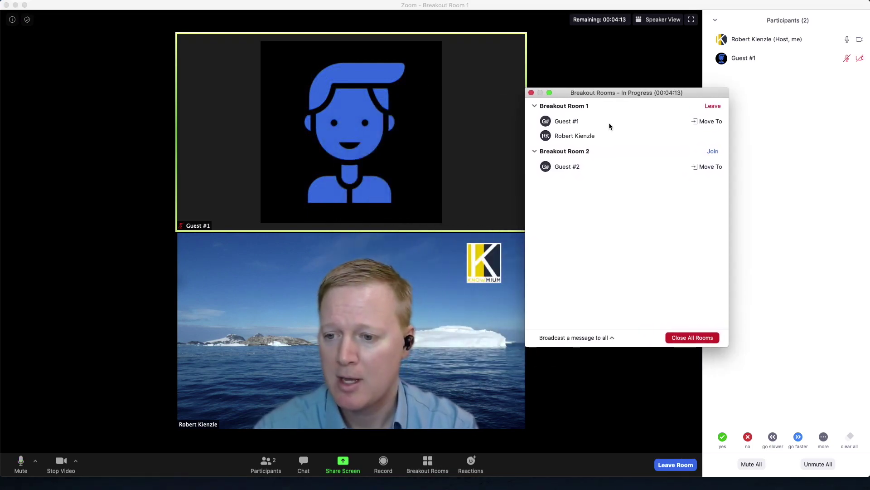
# Start a broadcast message to all breakout rooms, typing 'Hel'.
pyautogui.click(605, 336)
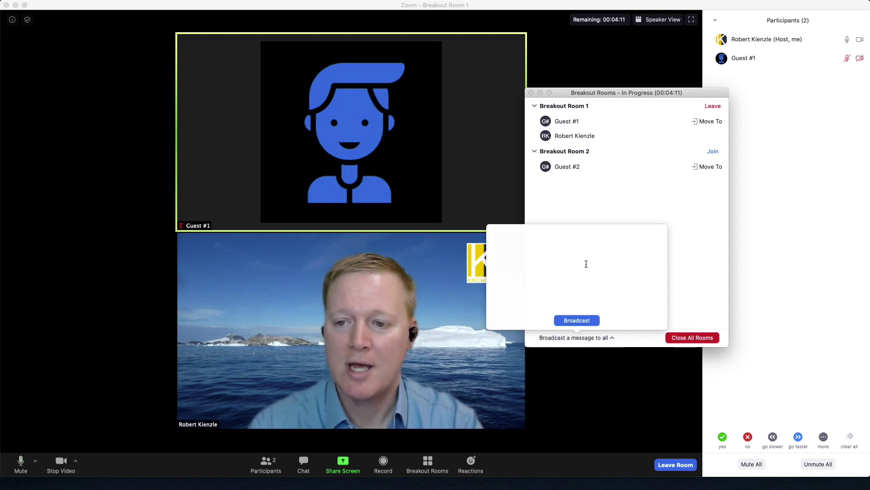
pyautogui.write('Hello')
pyautogui.press('Escape')
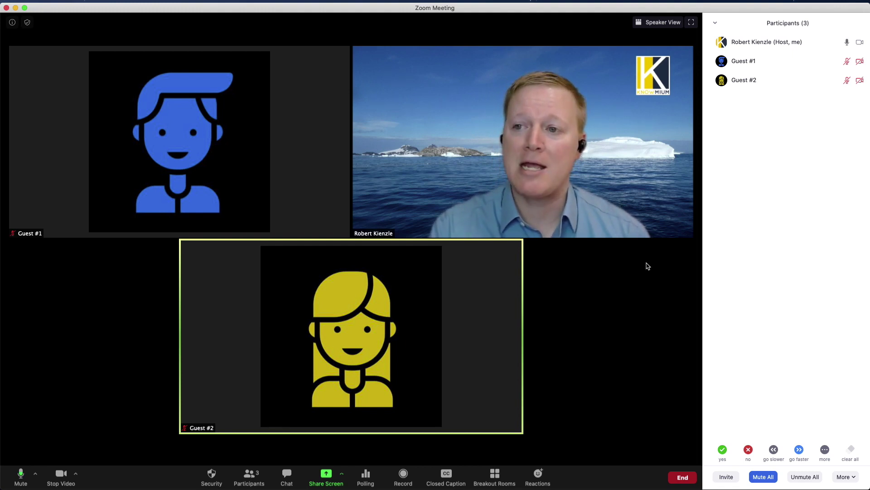
# Make Guest #1 and then Guest #2 co-hosts, confirming each prompt.
pyautogui.click(850, 62)
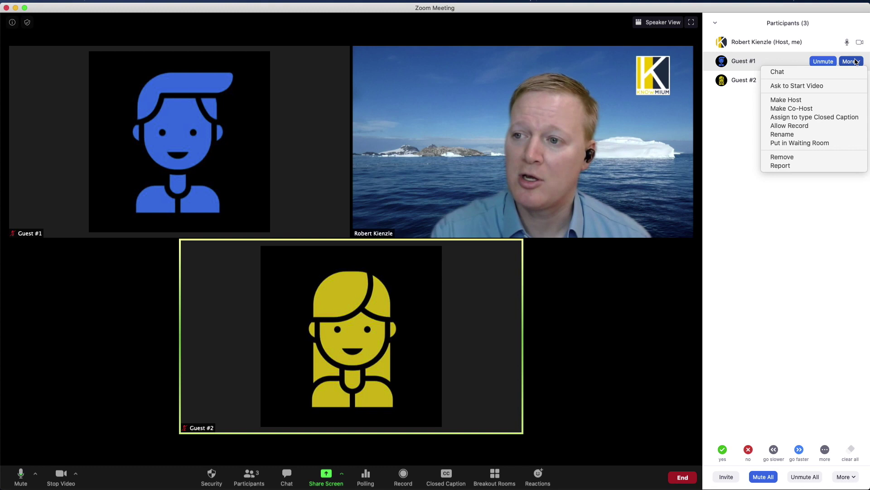
pyautogui.click(820, 109)
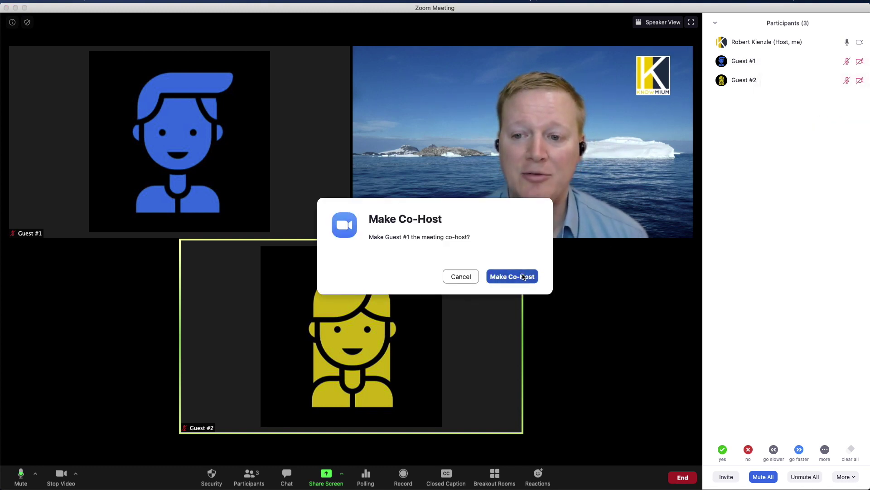
pyautogui.click(524, 277)
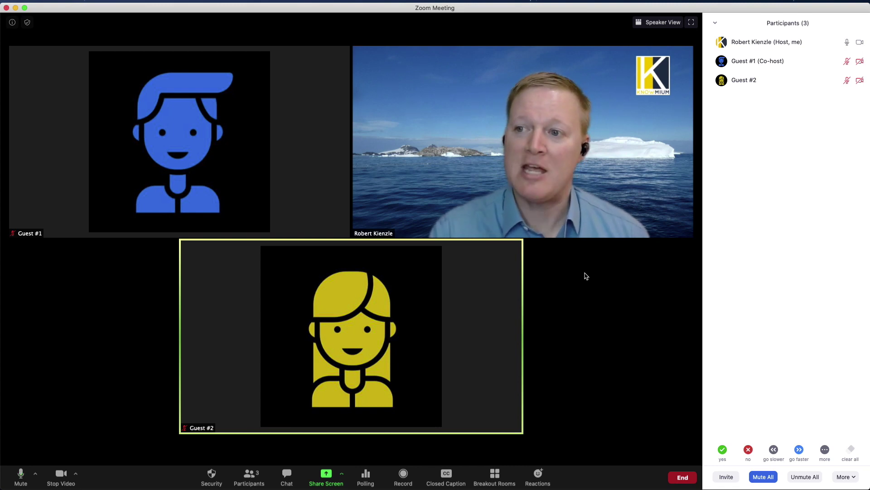
pyautogui.click(851, 81)
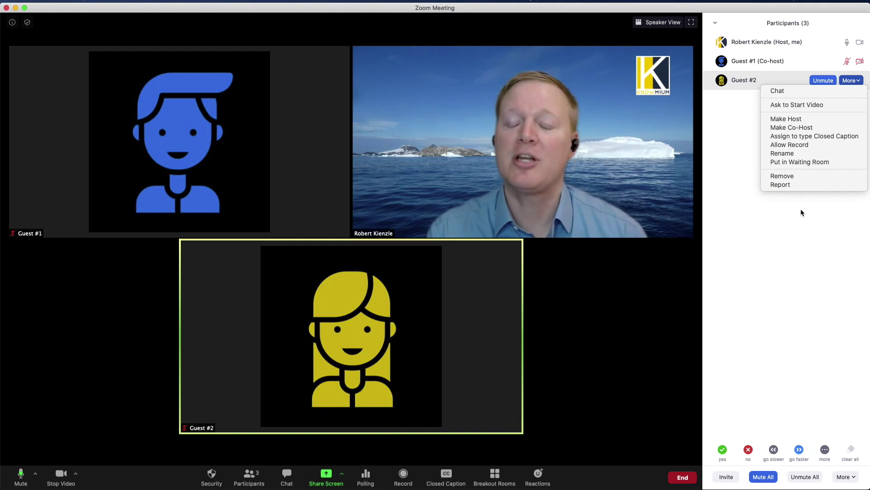
pyautogui.click(798, 127)
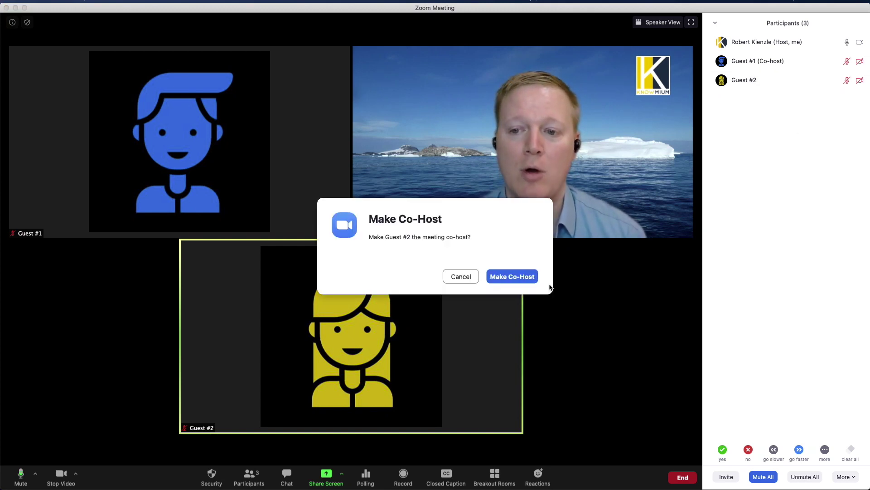
pyautogui.click(527, 276)
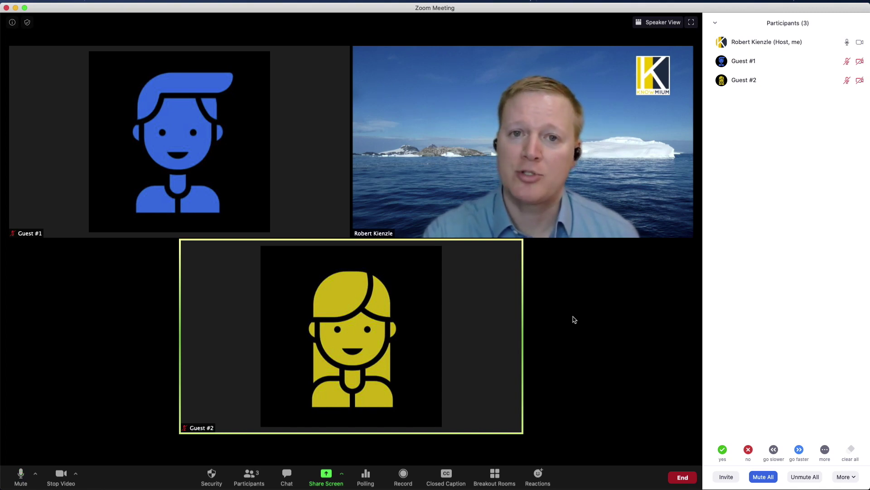
# Give the host's green 'yes' reaction from the Participants panel.
pyautogui.click(724, 450)
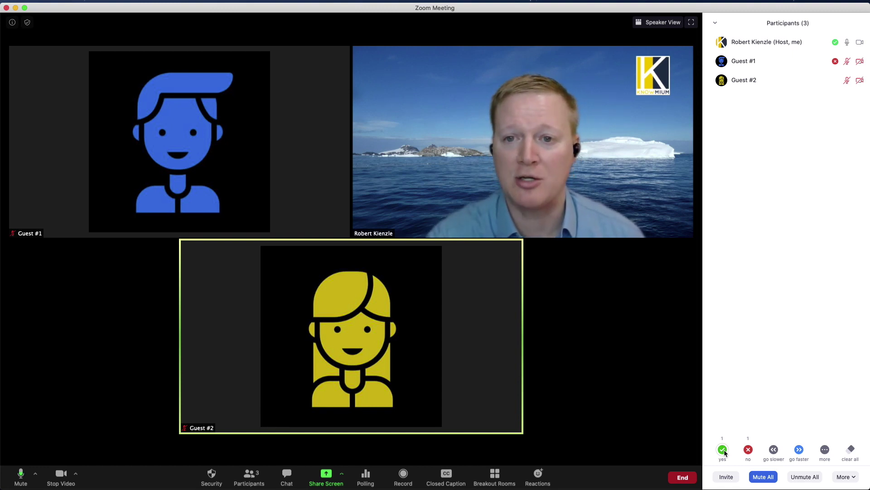
# Bring up the Presentation Challenges poll and move its window to the left.
pyautogui.click(366, 475)
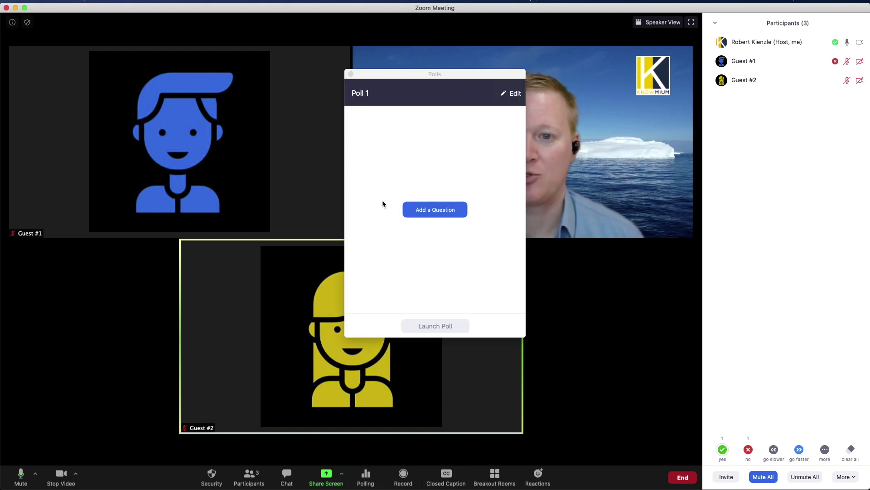
pyautogui.click(366, 475)
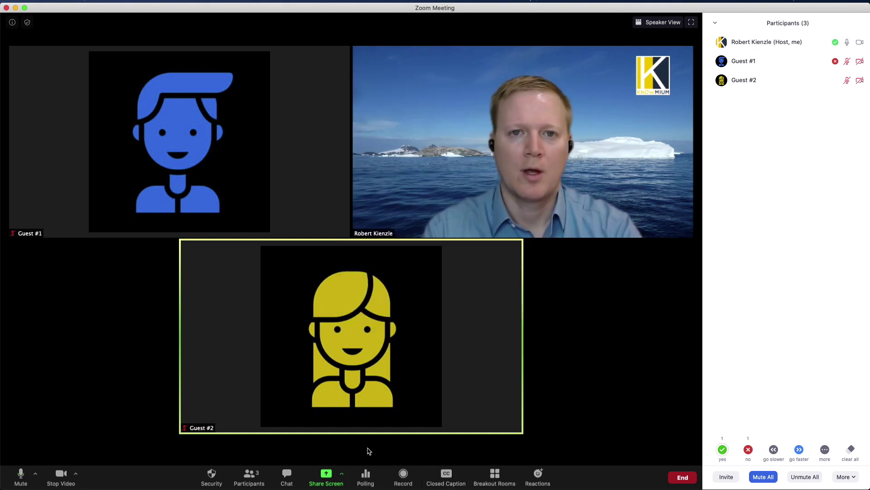
pyautogui.click(366, 475)
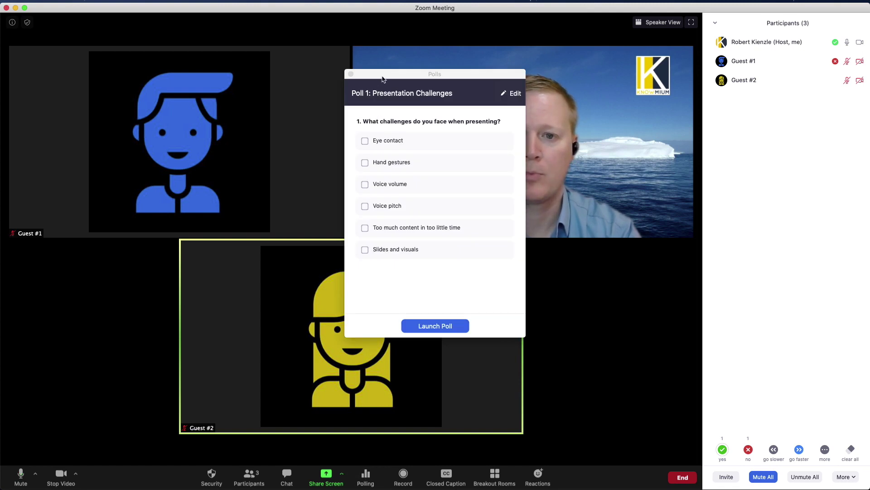
pyautogui.moveTo(382, 81); pyautogui.dragTo(204, 68)
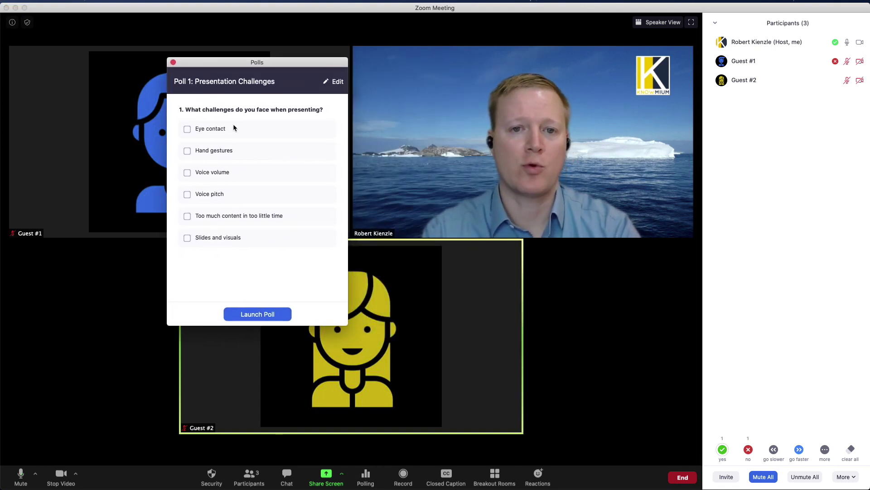
# Launch and end the poll, share its results (100% Voice pitch), then stop sharing them.
pyautogui.click(268, 317)
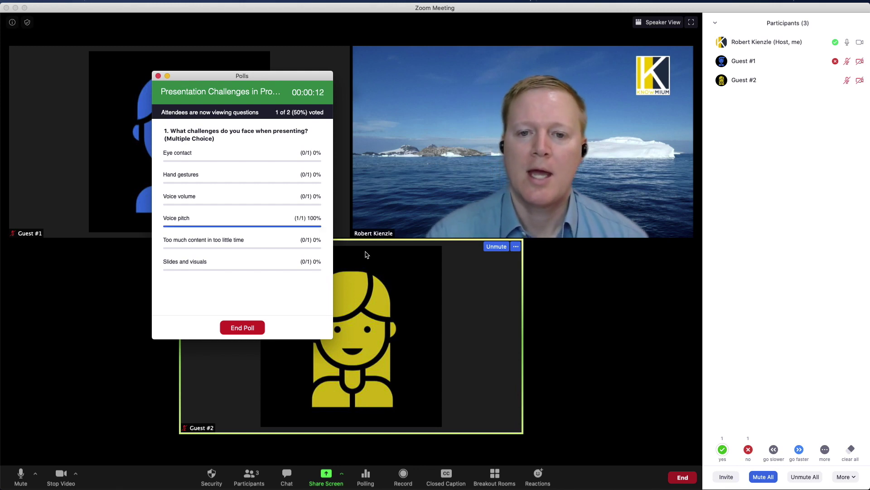
pyautogui.click(247, 328)
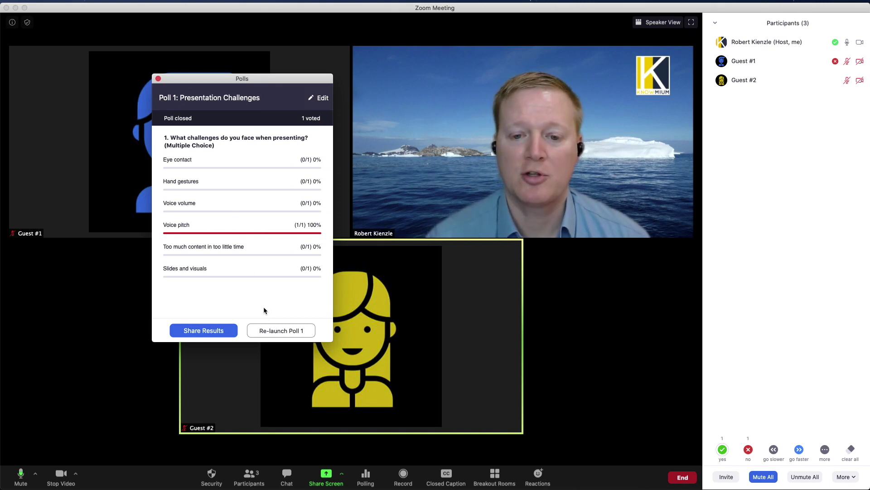
pyautogui.click(228, 331)
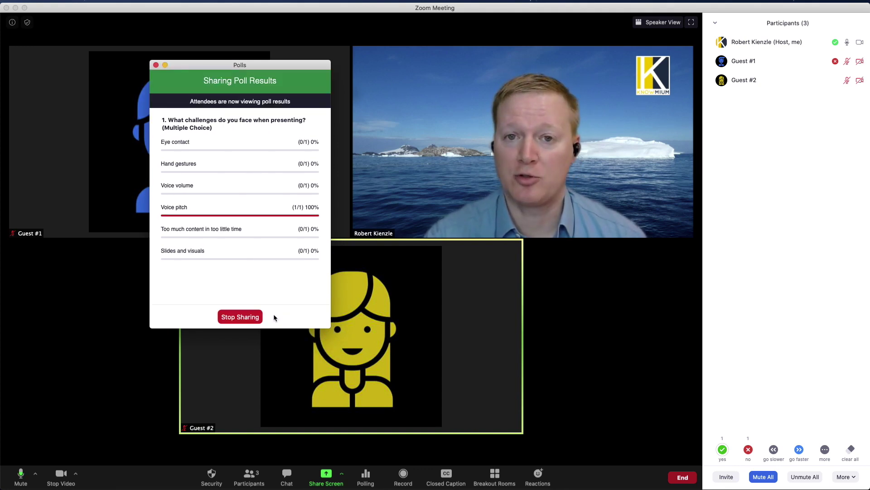
pyautogui.click(249, 317)
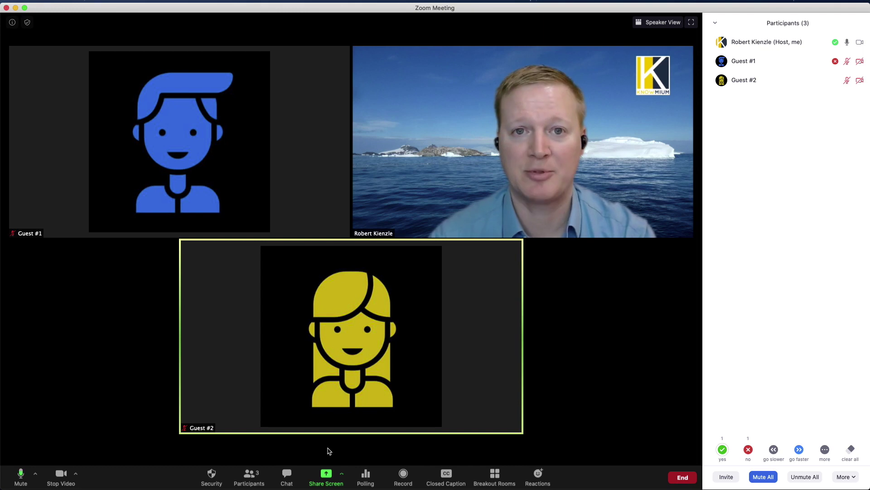
# Share a blank whiteboard and add the text 'Type' to it.
pyautogui.click(327, 478)
pyautogui.doubleClick(489, 163)
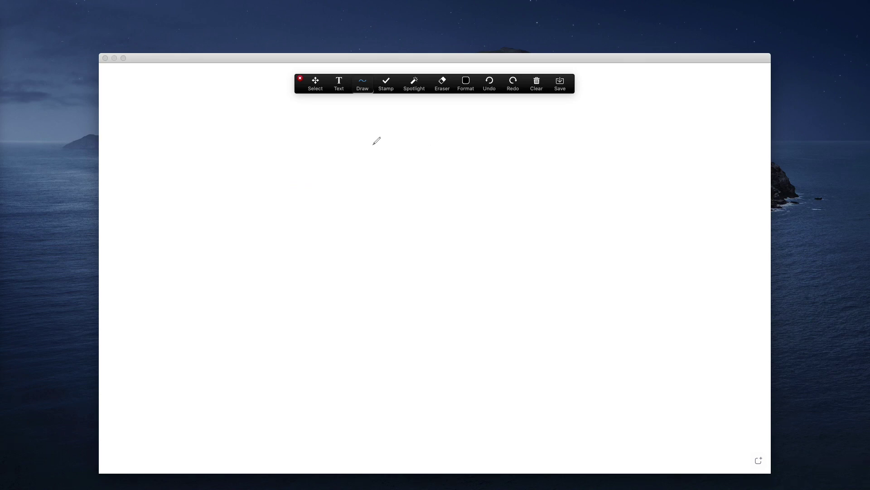
pyautogui.click(339, 84)
pyautogui.click(342, 126)
pyautogui.write('Type')
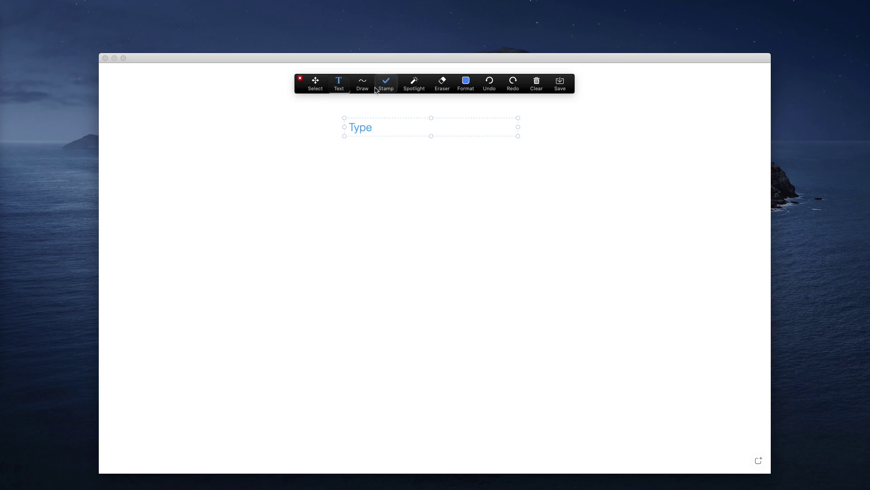
# Draw a thick grey squiggle below 'Type' and stamp a red heart beside it.
pyautogui.click(363, 84)
pyautogui.click(336, 125)
pyautogui.moveTo(340, 169); pyautogui.dragTo(450, 194)
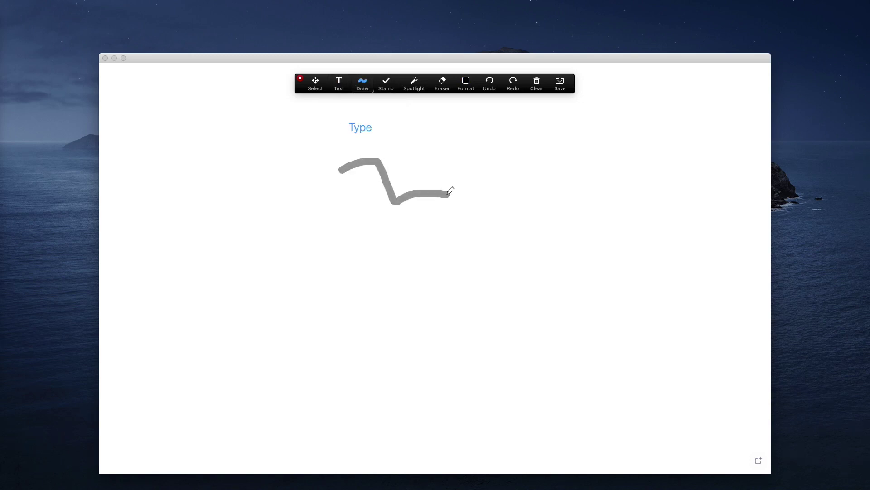
pyautogui.click(386, 84)
pyautogui.click(386, 126)
pyautogui.click(432, 157)
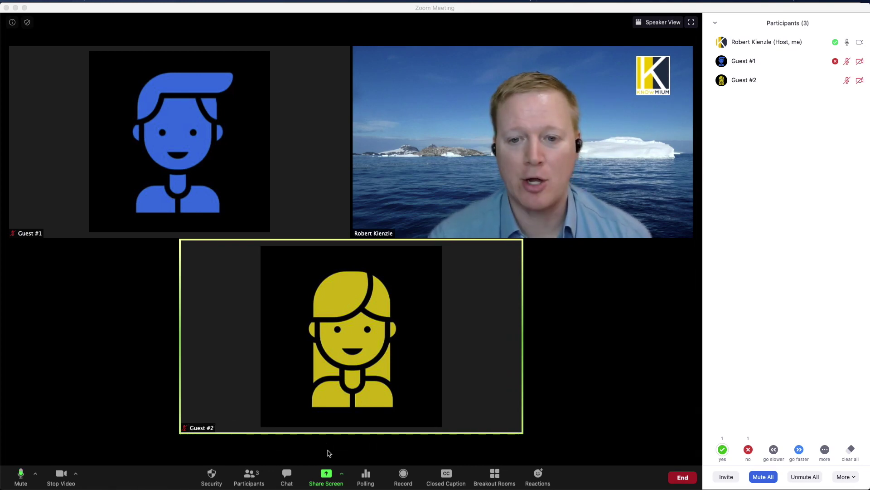
# Share the QuickTime Player window and play the 'Waterfall Bay Wah Fu Estate' video.
pyautogui.click(328, 477)
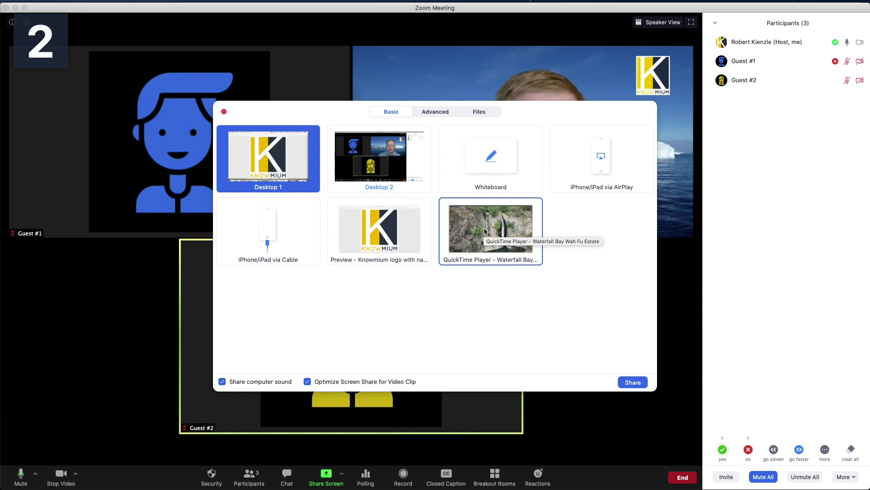
pyautogui.doubleClick(484, 229)
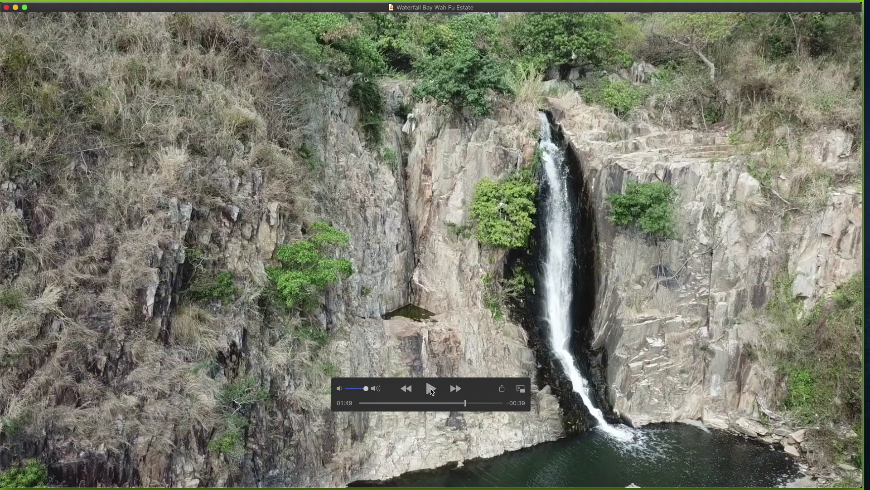
pyautogui.click(432, 389)
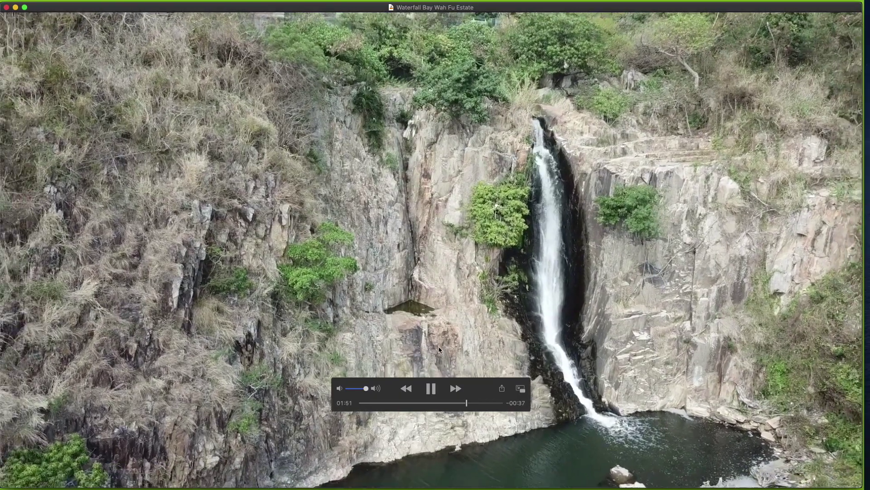